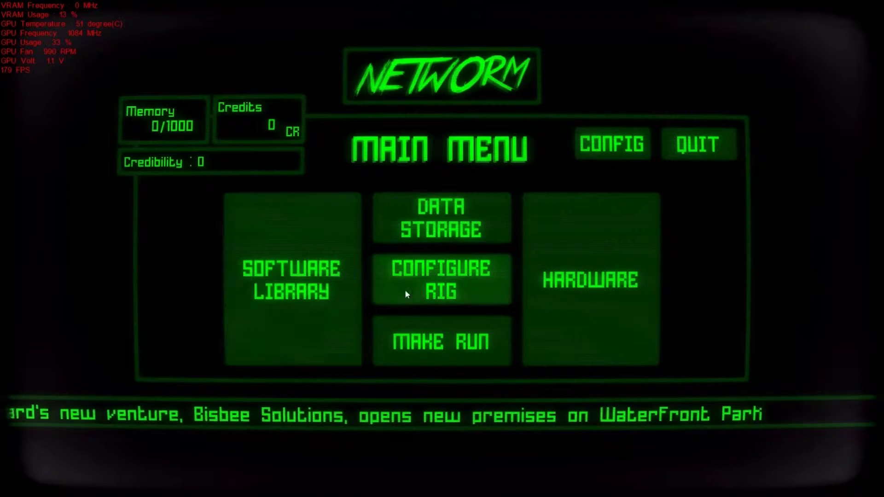
# - Select Bisbee Solutions on the city map and launch a run on its office server node
pyautogui.click(421, 344)
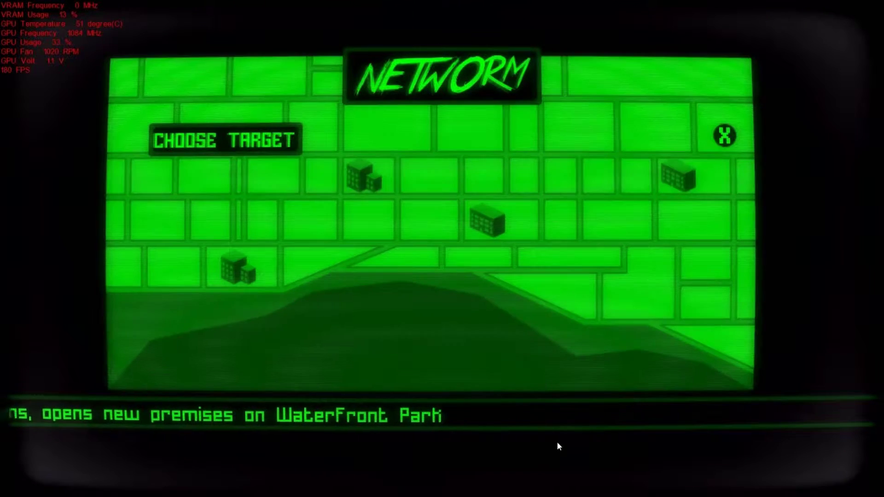
pyautogui.click(226, 258)
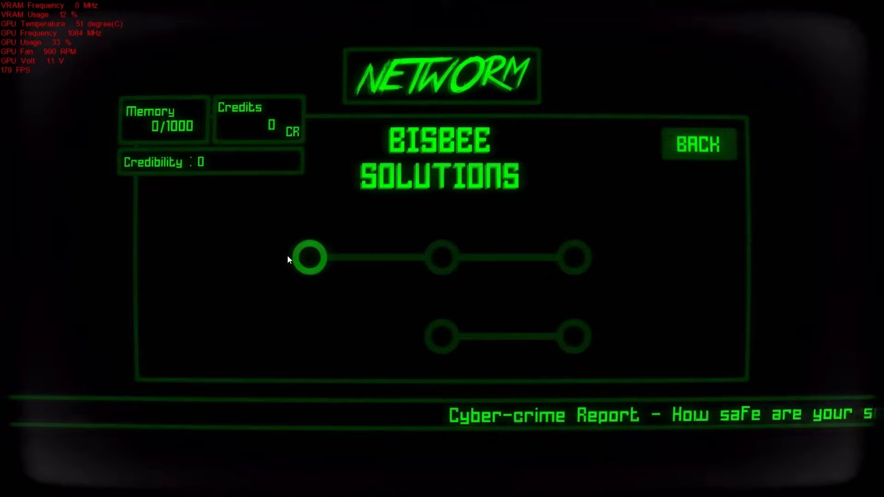
pyautogui.click(311, 273)
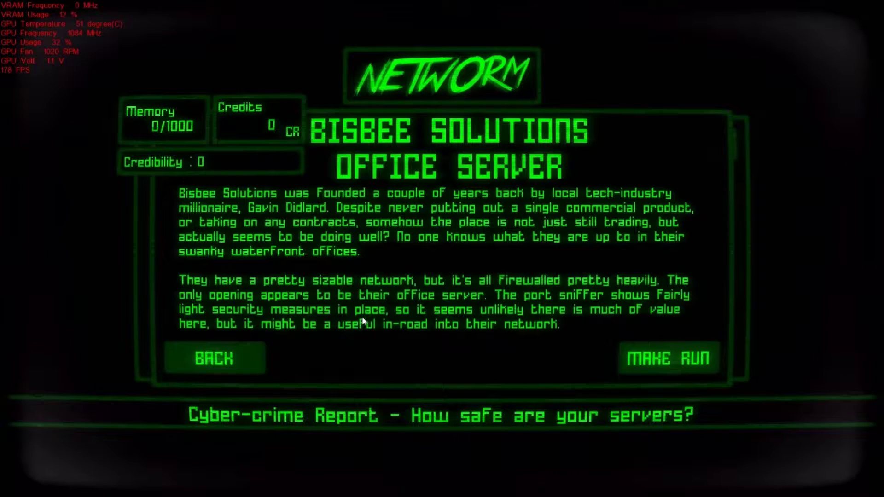
pyautogui.click(708, 369)
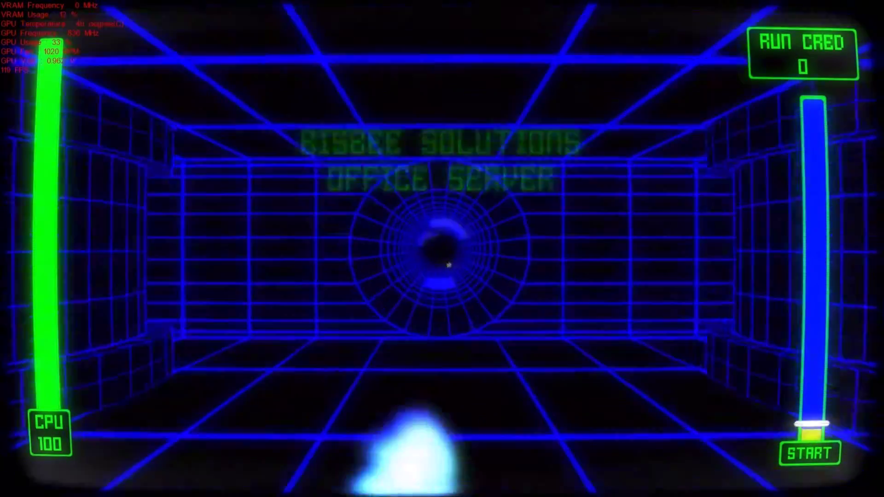
# - Steer through the first stretch of the tunnel, gathering cred and dodging red barriers along the bottom
pyautogui.press('Right')
pyautogui.press('Left')
pyautogui.press('Right')
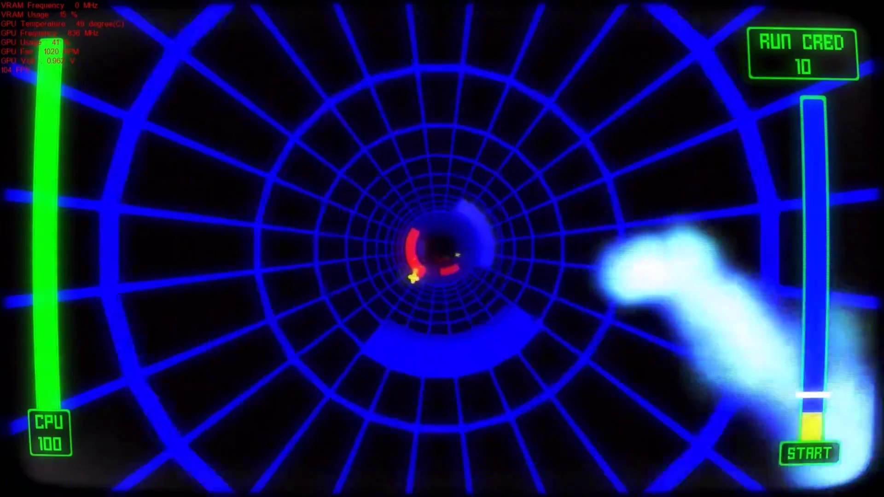
pyautogui.press('Left')
pyautogui.press('Left')
pyautogui.press('Right')
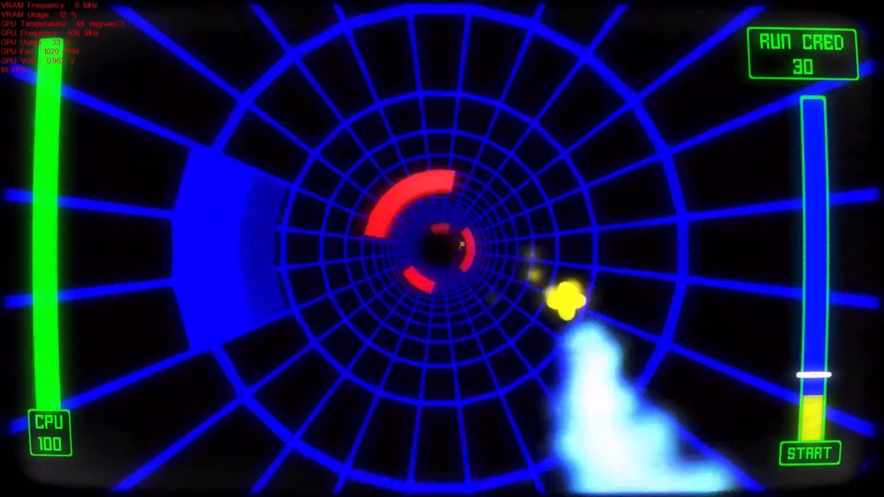
pyautogui.press('Left')
pyautogui.press('Right')
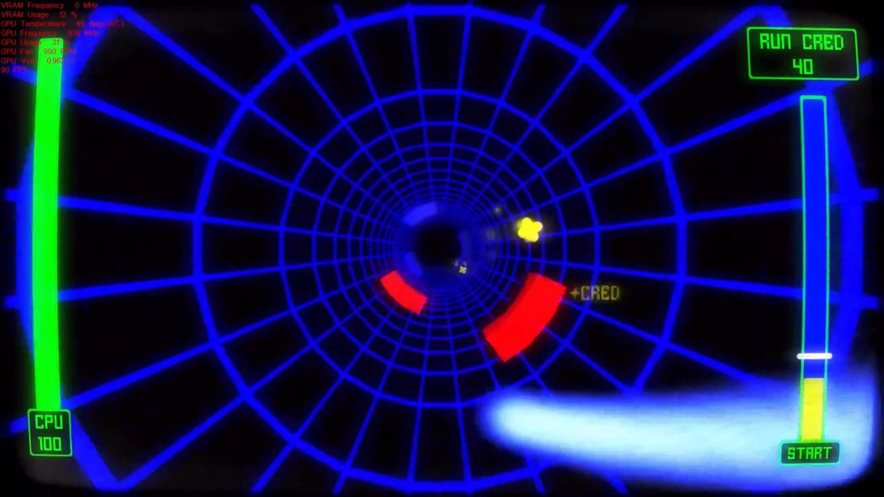
pyautogui.press('Left')
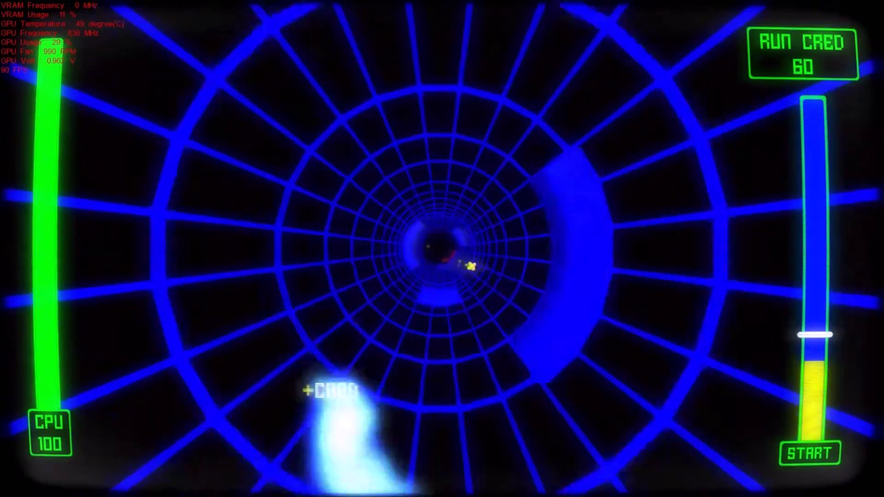
pyautogui.press('Right')
pyautogui.press('Left')
# - Weave across the lower and left tunnel walls collecting cred to finish the run at 225
pyautogui.press('Right')
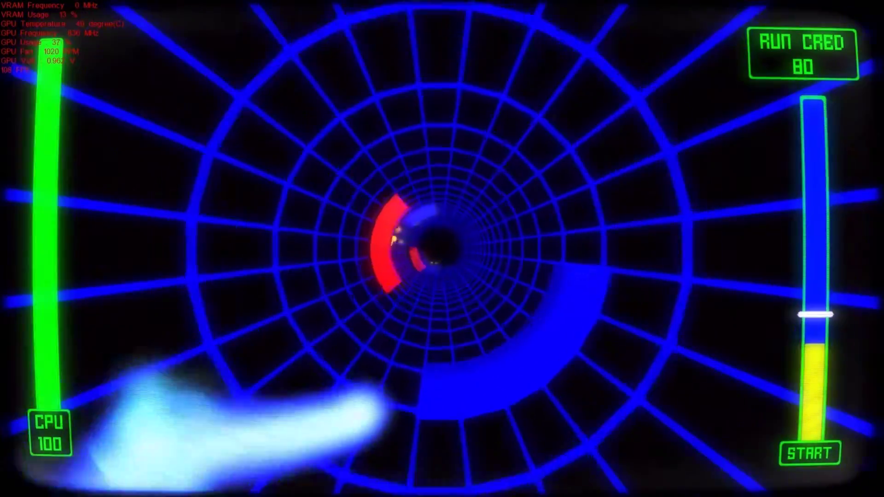
pyautogui.press('Left')
pyautogui.press('Right')
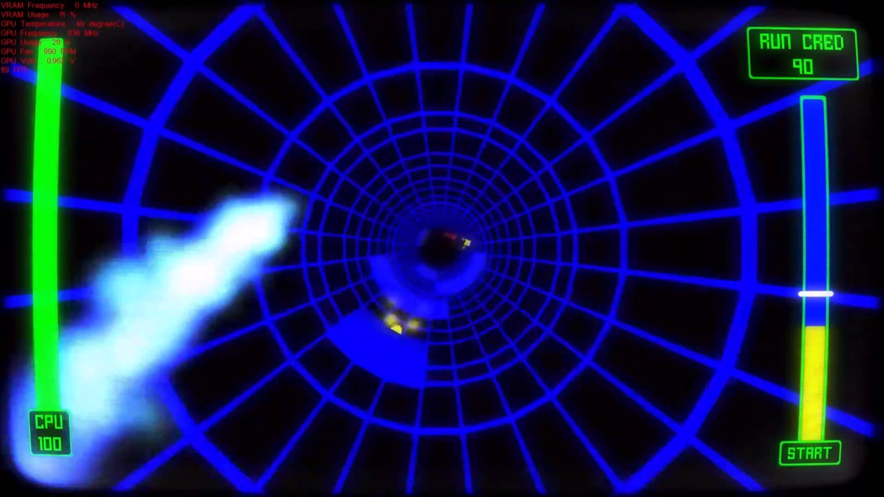
pyautogui.press('Left')
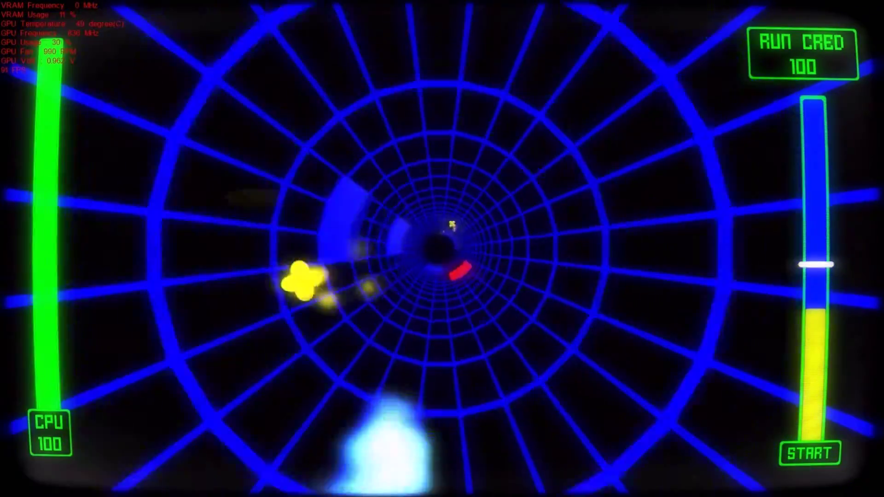
pyautogui.press('Right')
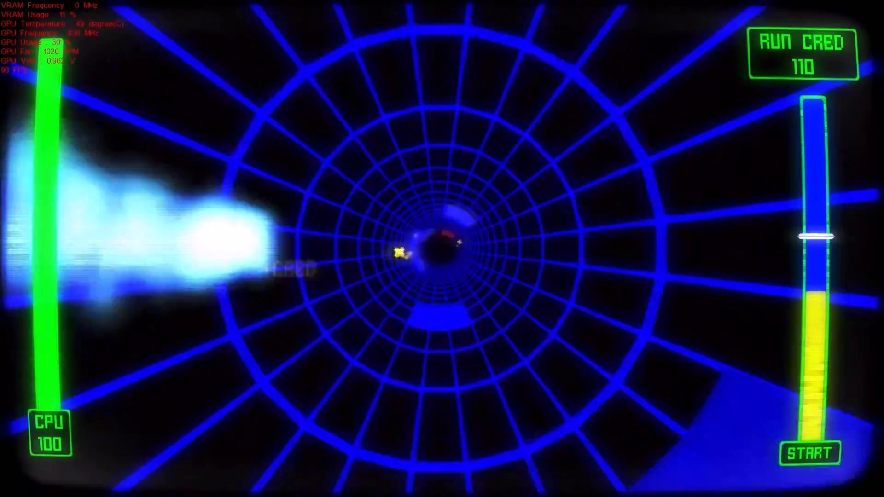
pyautogui.press('Left')
pyautogui.press('Left')
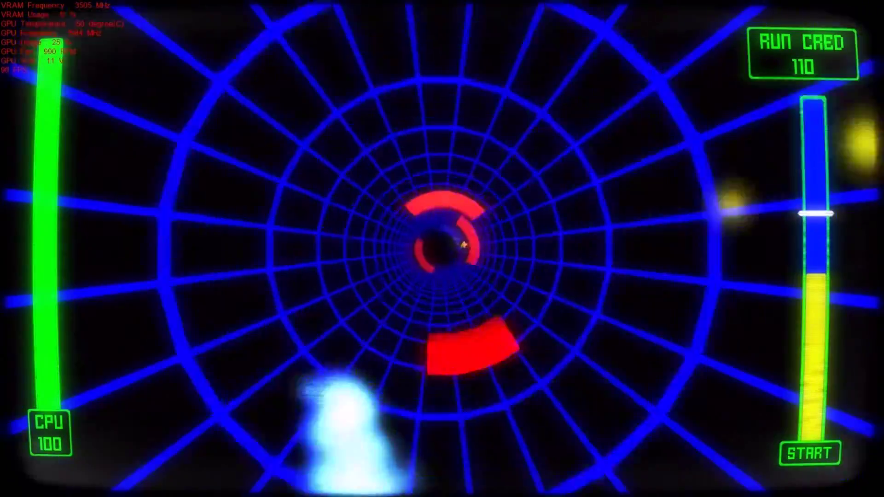
pyautogui.press('Right')
pyautogui.press('Left')
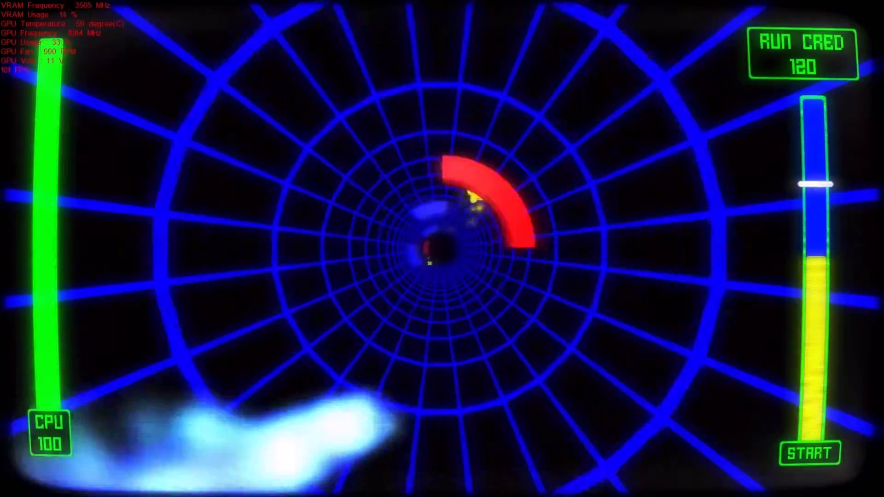
pyautogui.press('Right')
pyautogui.press('Left')
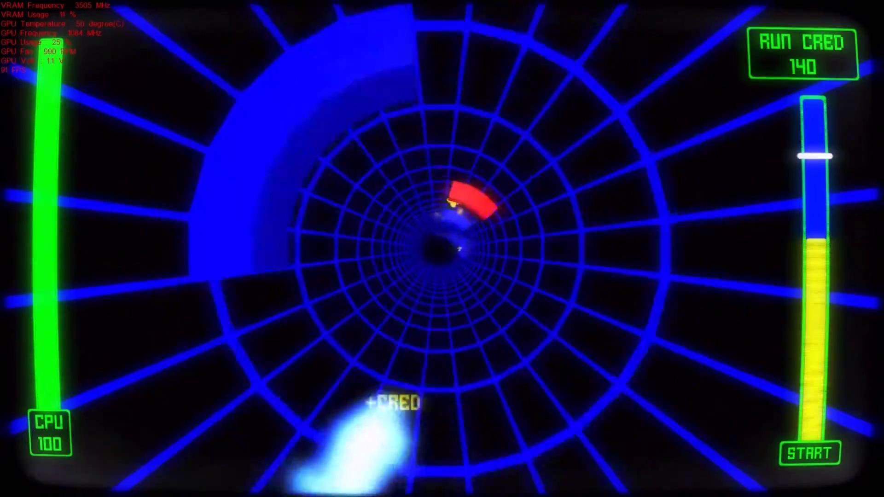
pyautogui.press('Right')
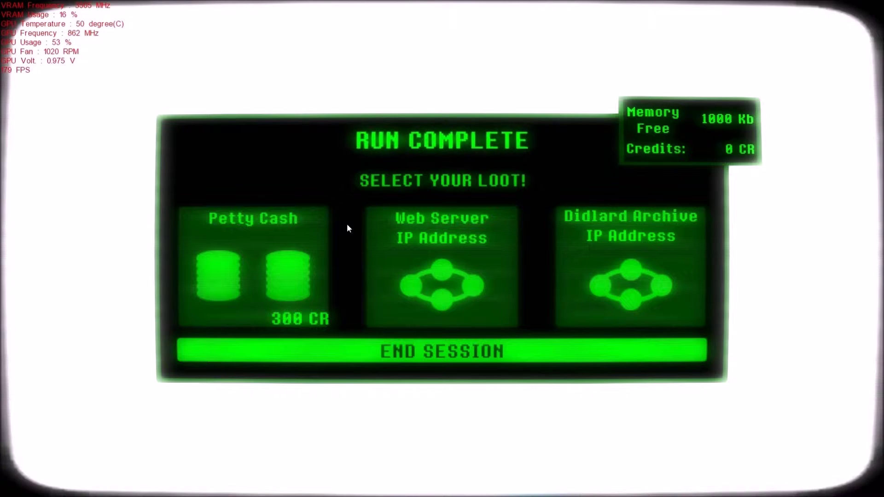
# - Claim the Web Server IP Address, the 300 CR Petty Cash and the Didlard Archive IP Address loot
pyautogui.click(455, 255)
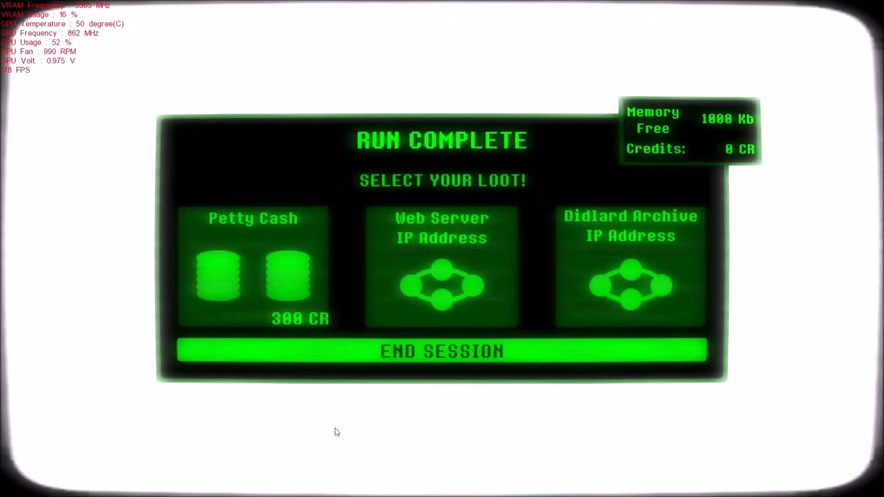
pyautogui.click(439, 279)
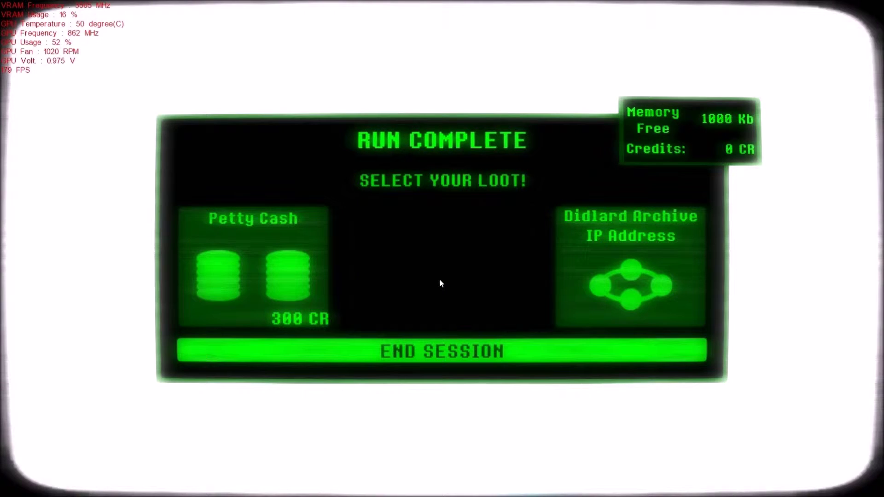
pyautogui.click(277, 275)
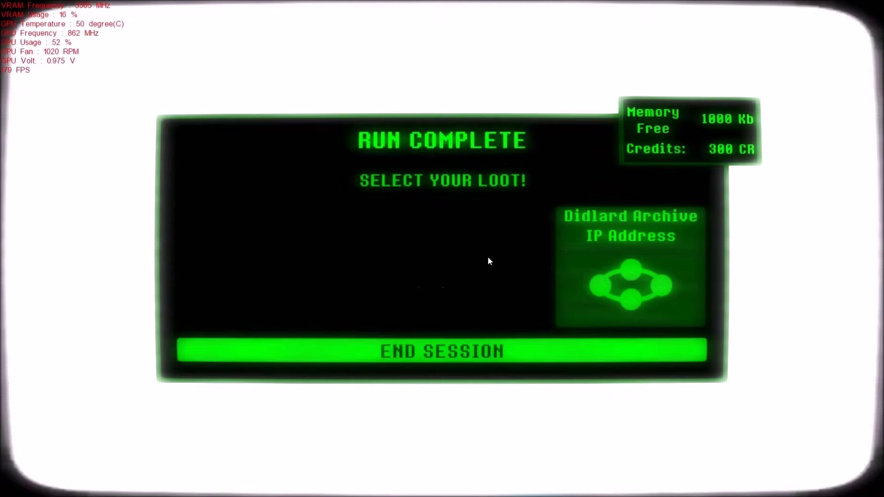
pyautogui.click(603, 275)
pyautogui.click(468, 354)
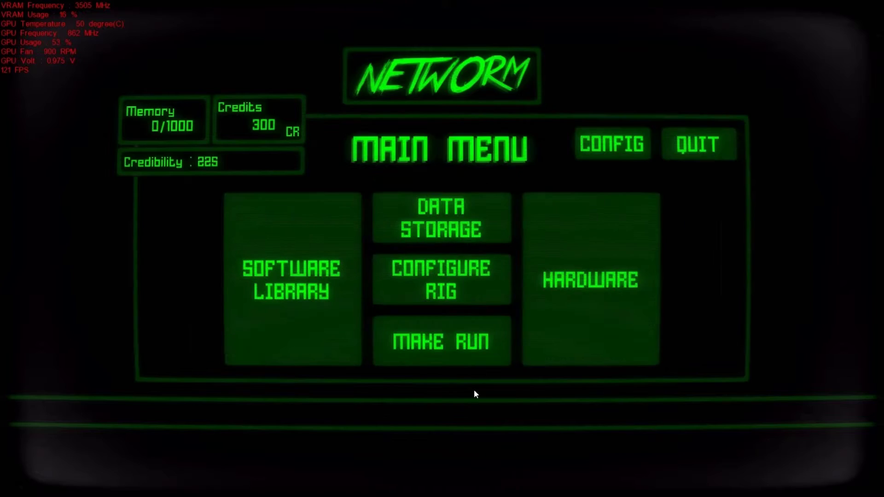